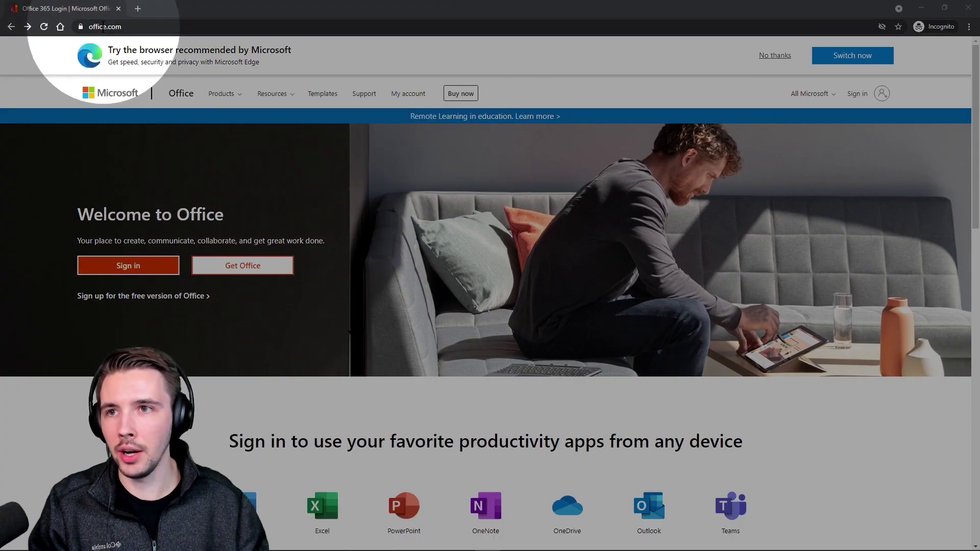
Highlight and then deselect the office.com address in the browser bar.
double_click(138, 28)
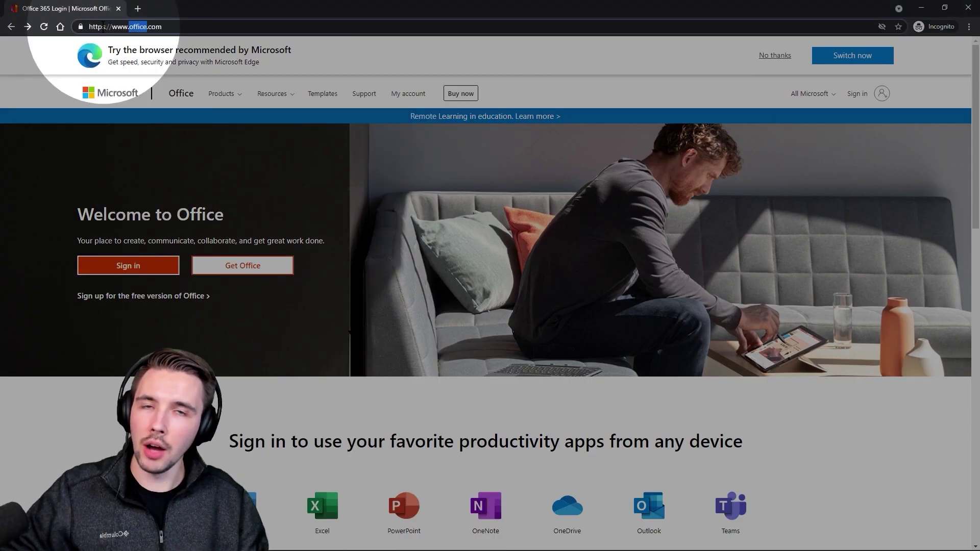
click(131, 124)
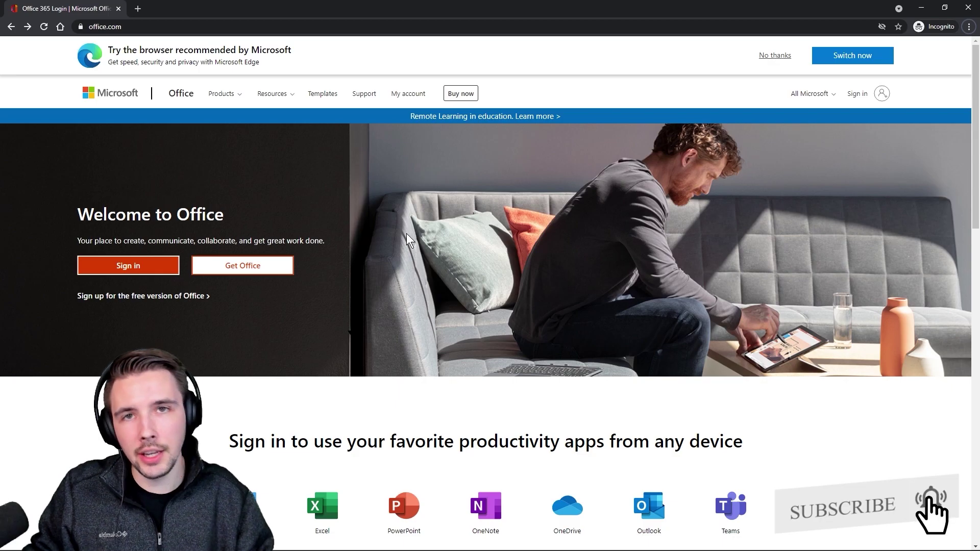
scroll(419, 249, down, 3)
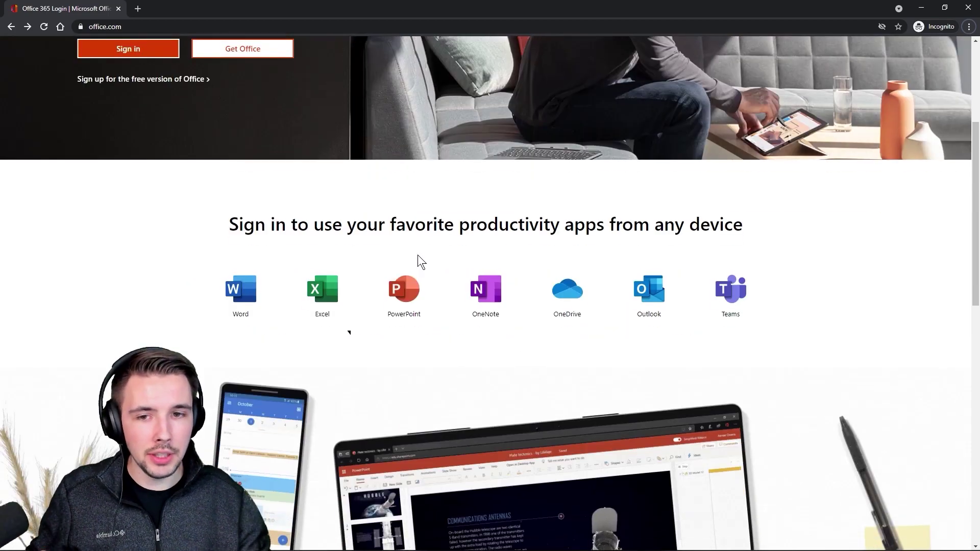
scroll(417, 255, down, 3)
scroll(418, 268, down, 3)
scroll(419, 272, down, 2)
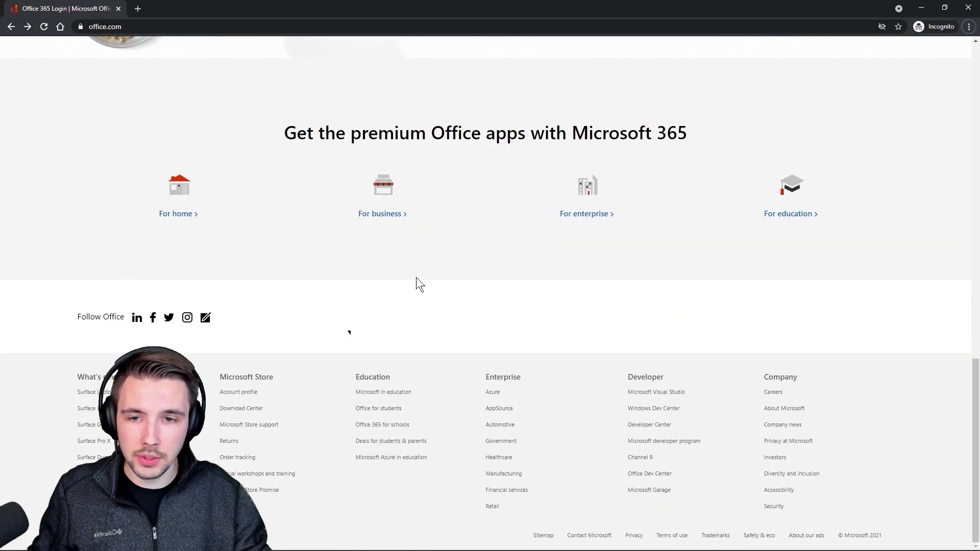
scroll(416, 278, up, 2)
scroll(416, 277, up, 3)
scroll(415, 278, up, 3)
scroll(416, 278, up, 3)
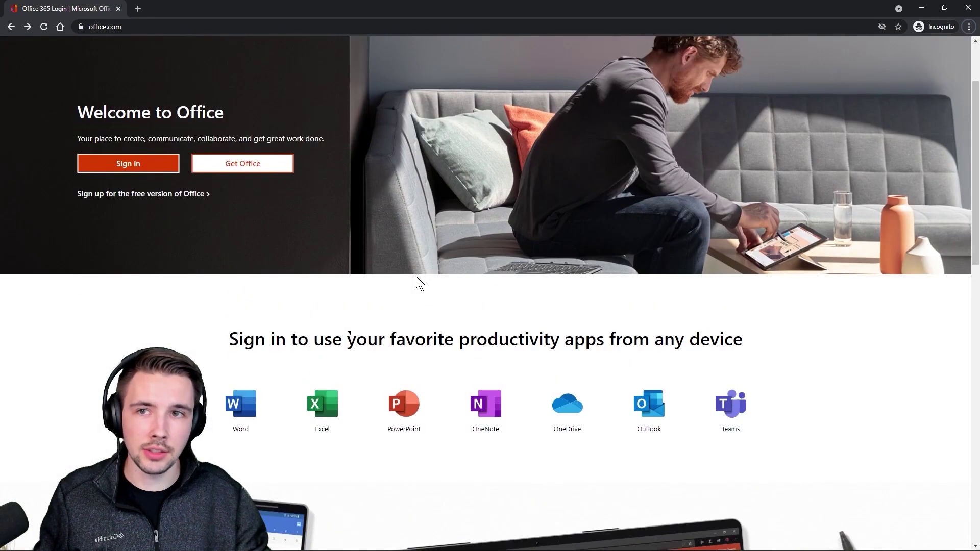
scroll(416, 278, up, 2)
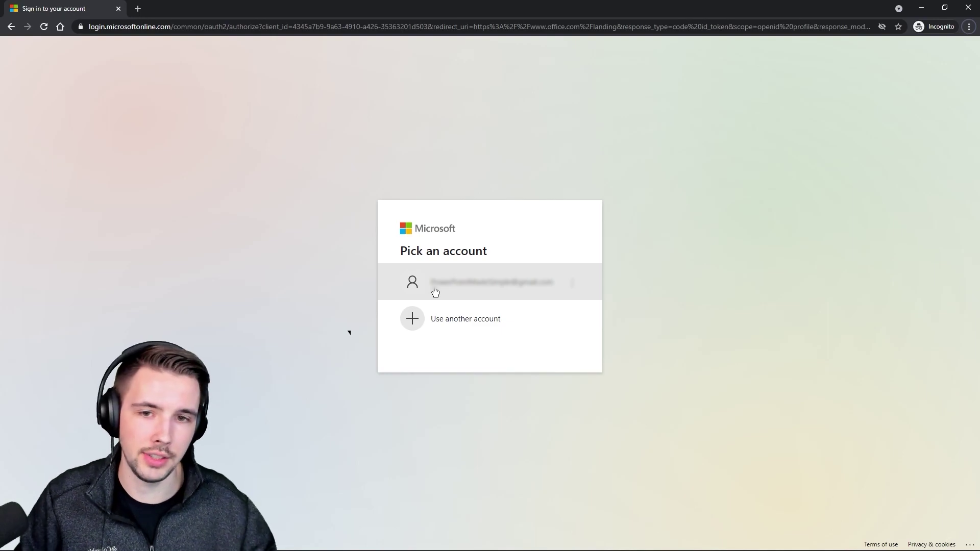
Sign in with the saved Microsoft account and its password.
click(435, 293)
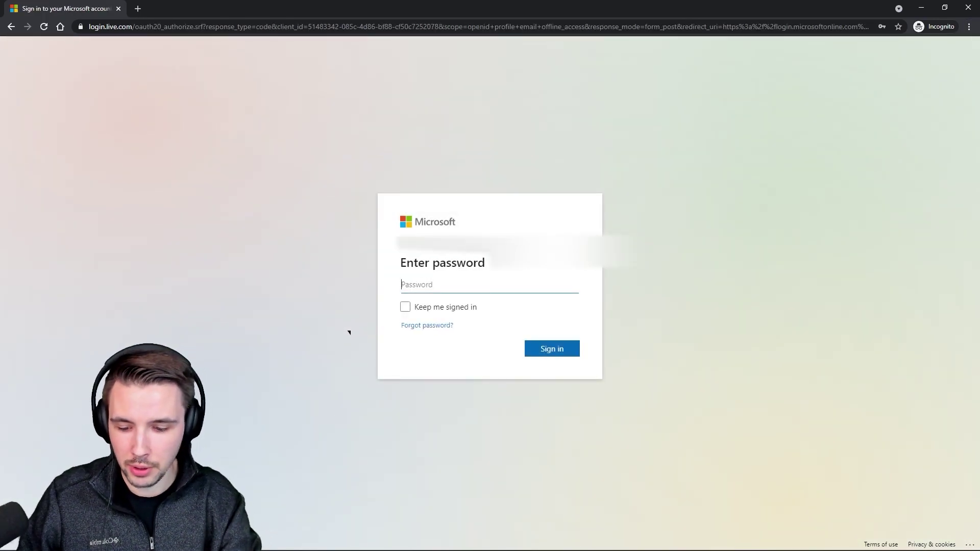
text(a*******)
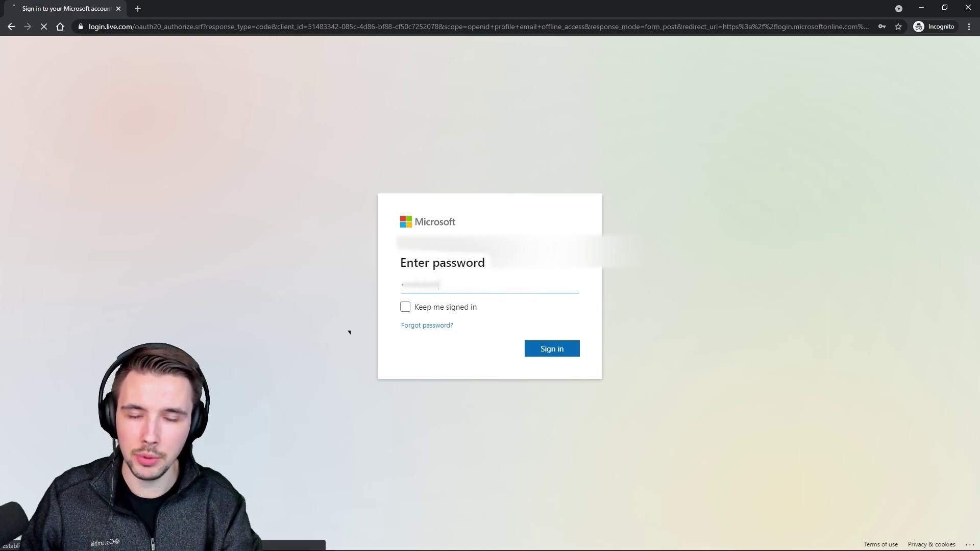
key(Return)
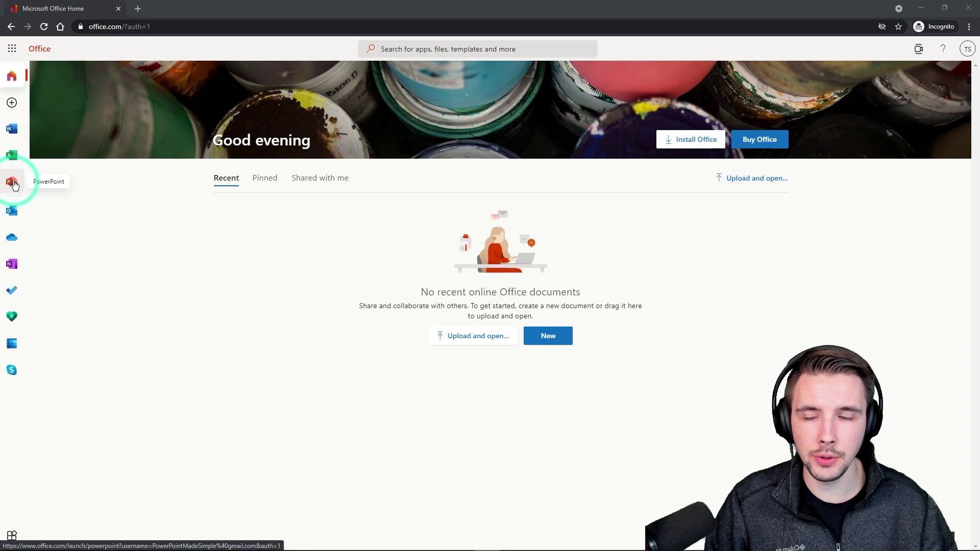
Start a new blank PowerPoint presentation, re-confirming the account password.
click(12, 186)
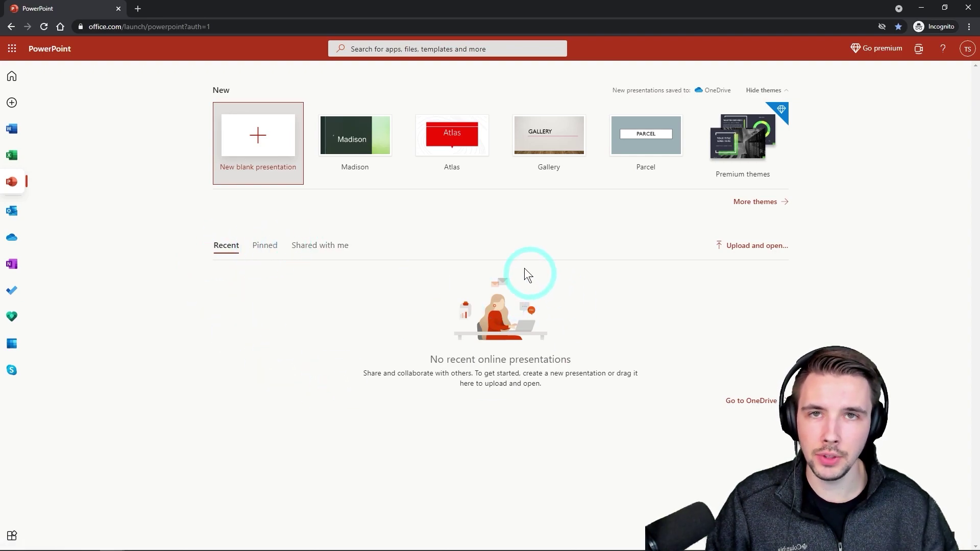
click(234, 148)
click(578, 327)
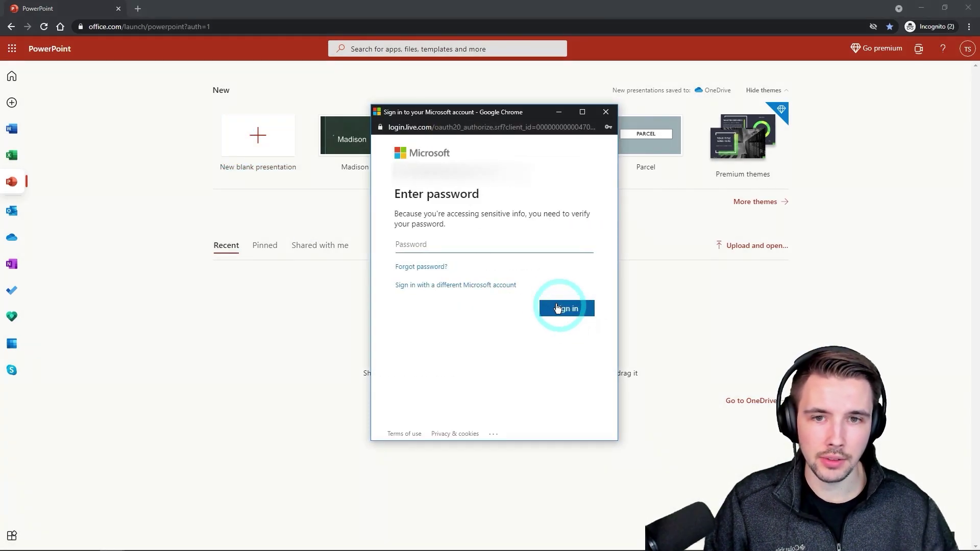
text(********)
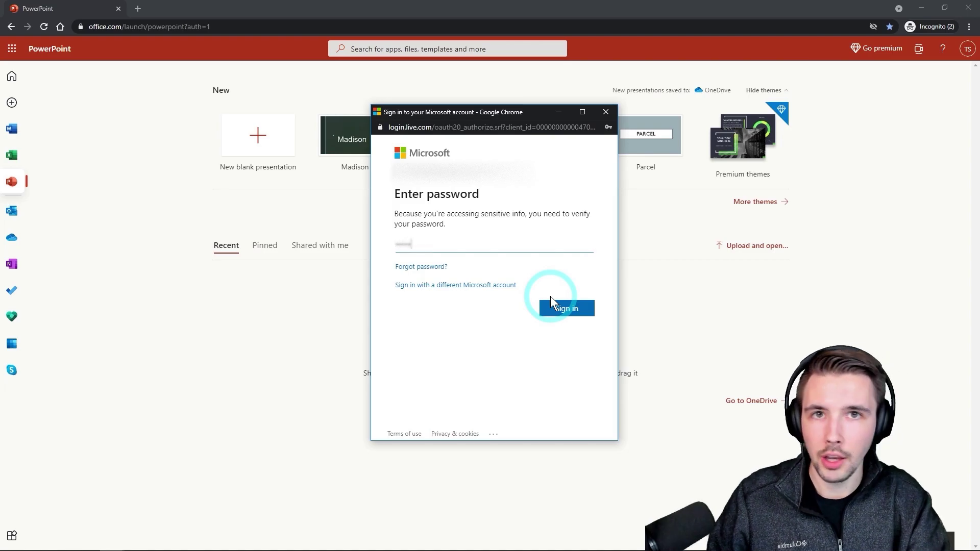
click(551, 298)
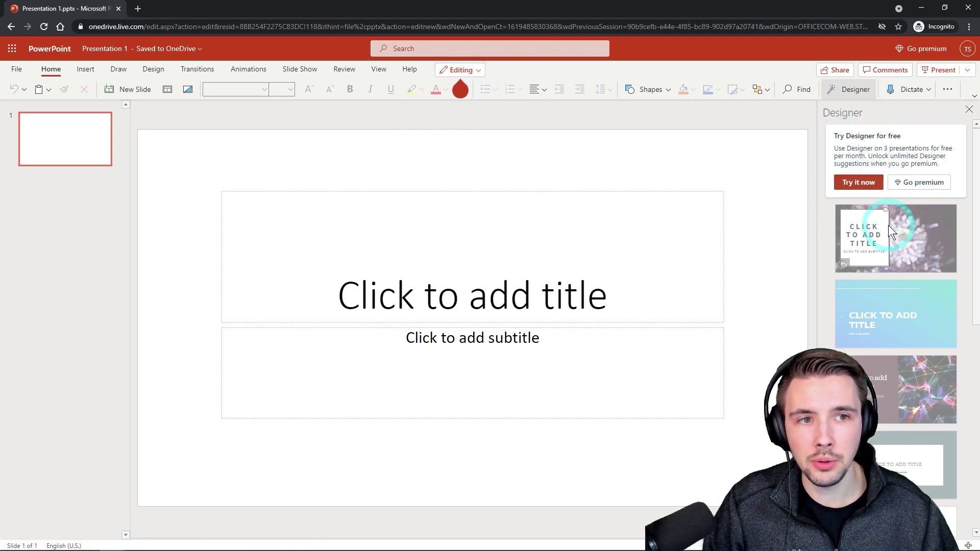
Accept the Designer trial and apply the first fireworks design to the title slide.
click(859, 183)
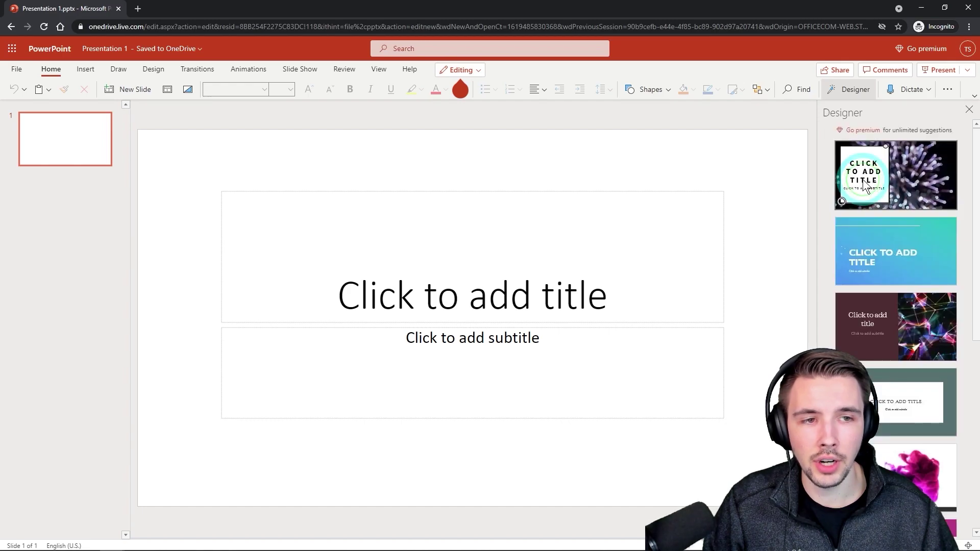
click(927, 178)
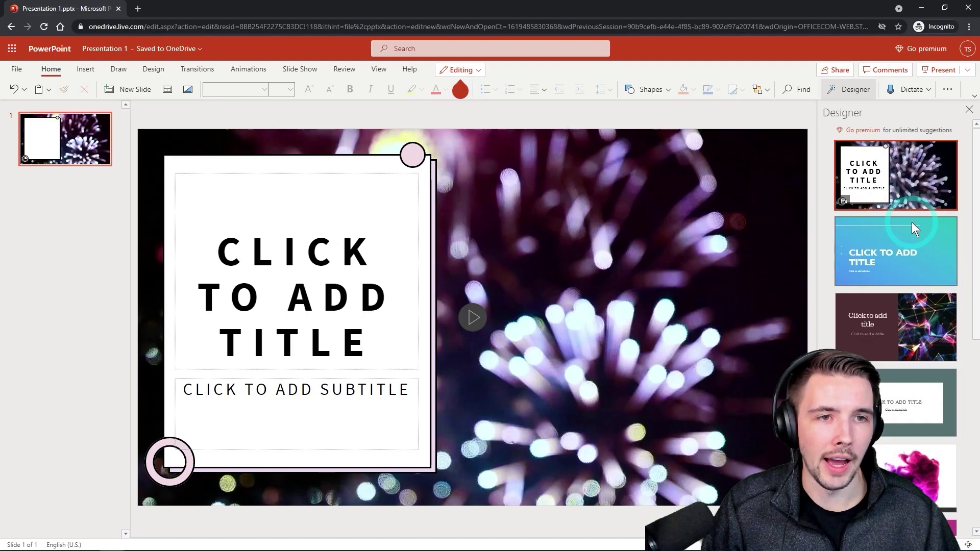
scroll(911, 226, down, 2)
scroll(911, 226, down, 3)
scroll(875, 346, down, 3)
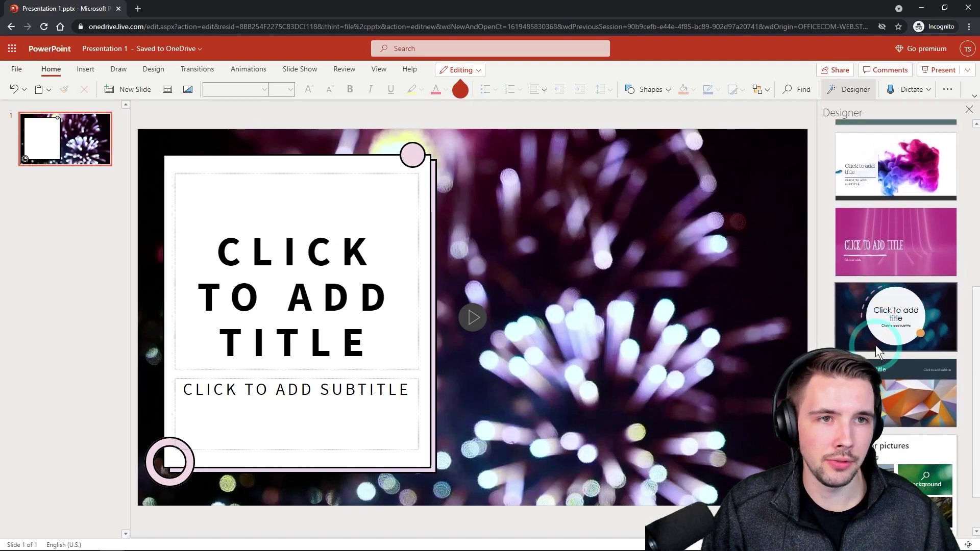
scroll(877, 321, down, 3)
scroll(878, 320, up, 3)
scroll(877, 321, down, 1)
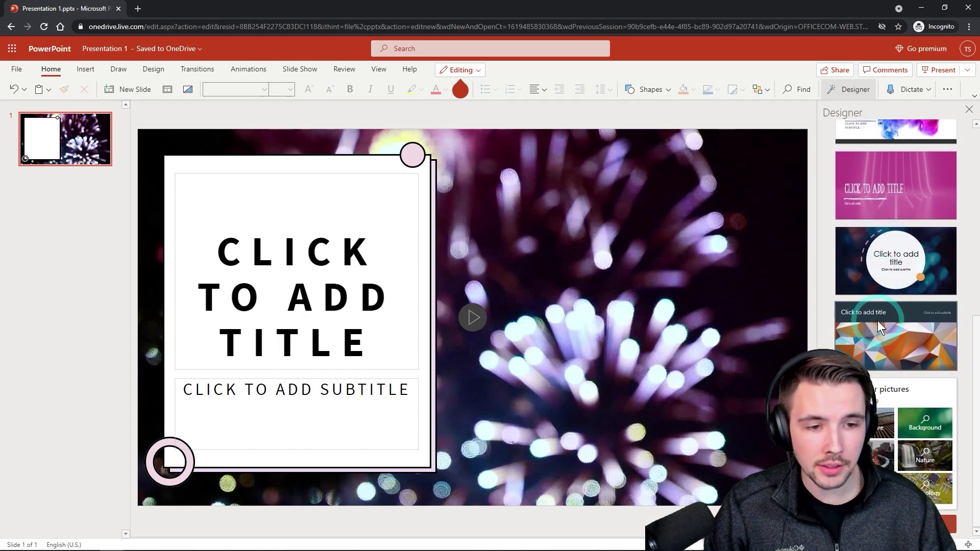
scroll(896, 332, up, 1)
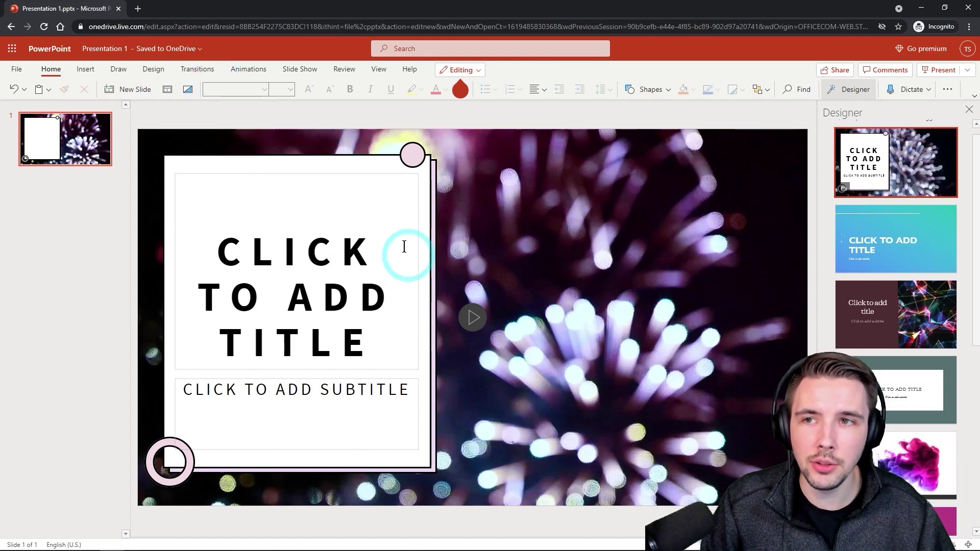
Glance at the File options, then go back to the PowerPoint start page.
click(17, 70)
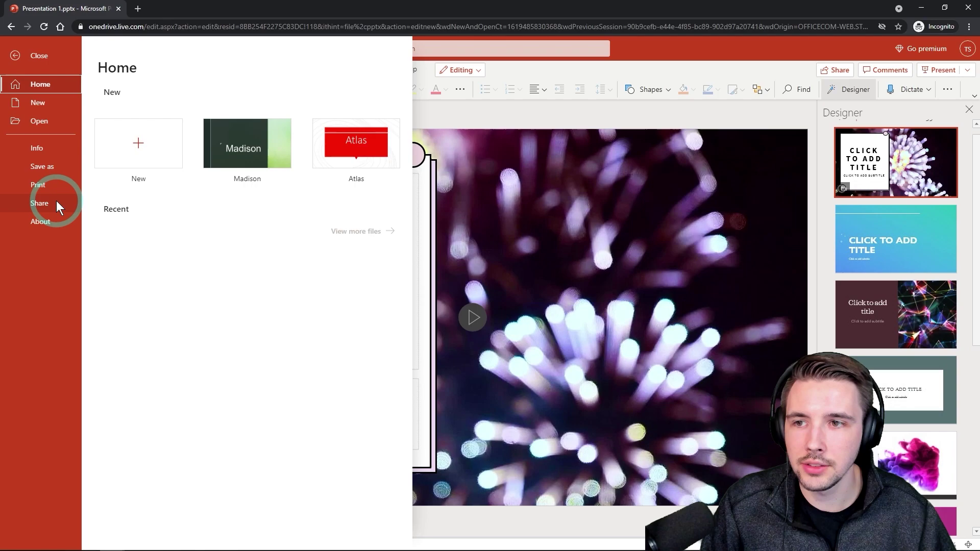
click(494, 105)
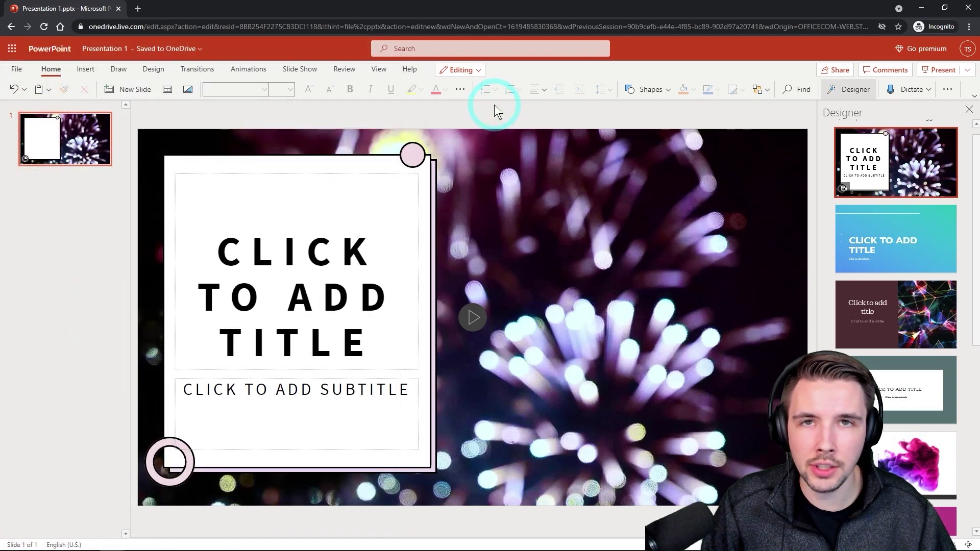
click(9, 30)
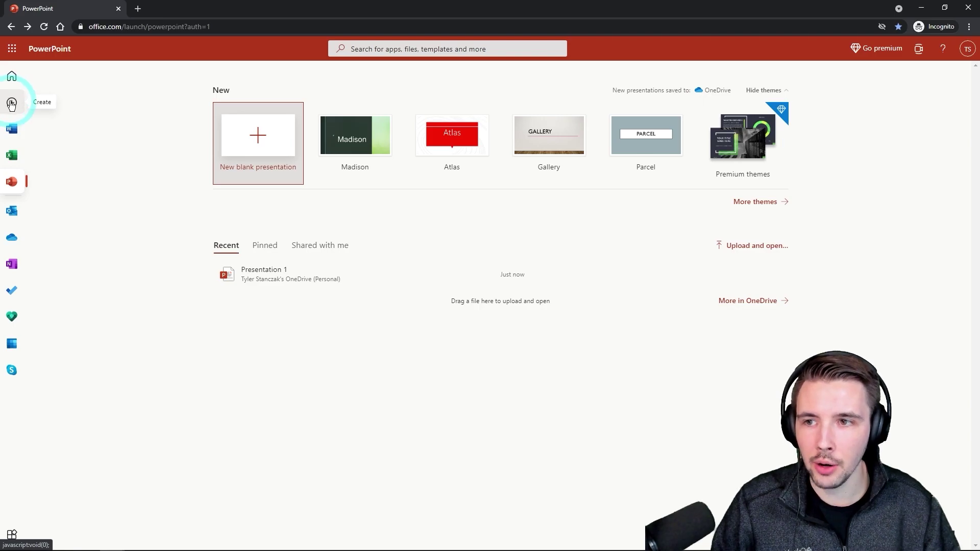
Switch to OneDrive through the Microsoft 365 app launcher.
click(11, 49)
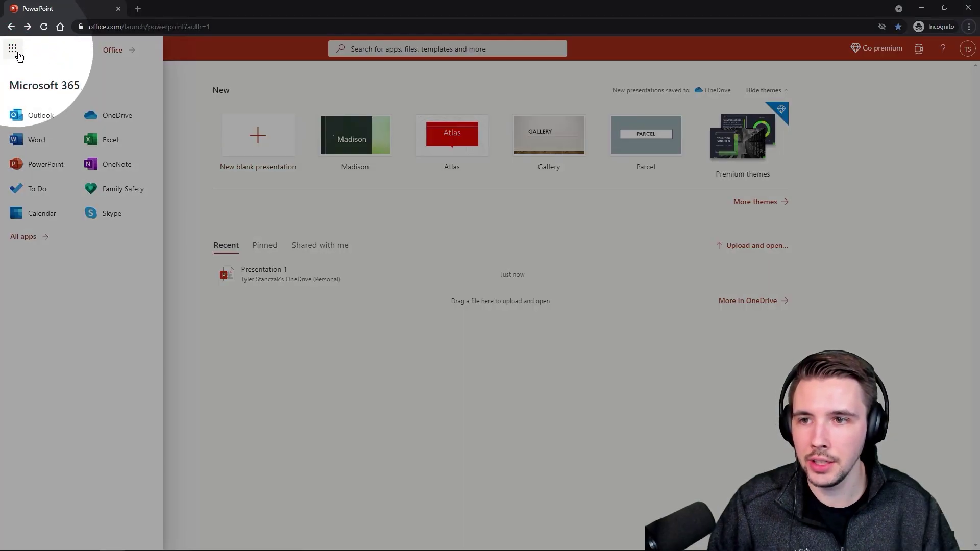
click(124, 112)
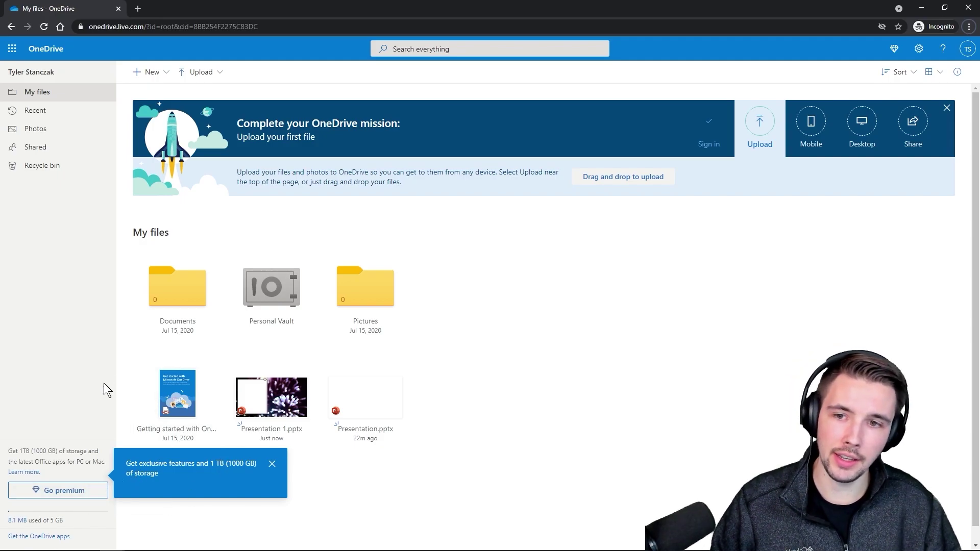
Dismiss the OneDrive upgrade offer, select Presentation.pptx, and reopen the app launcher.
click(269, 462)
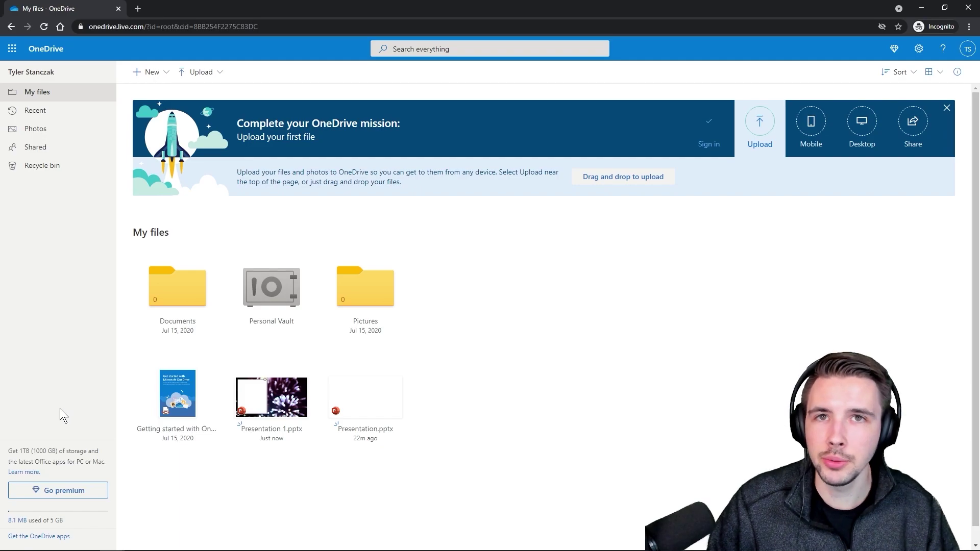
click(13, 49)
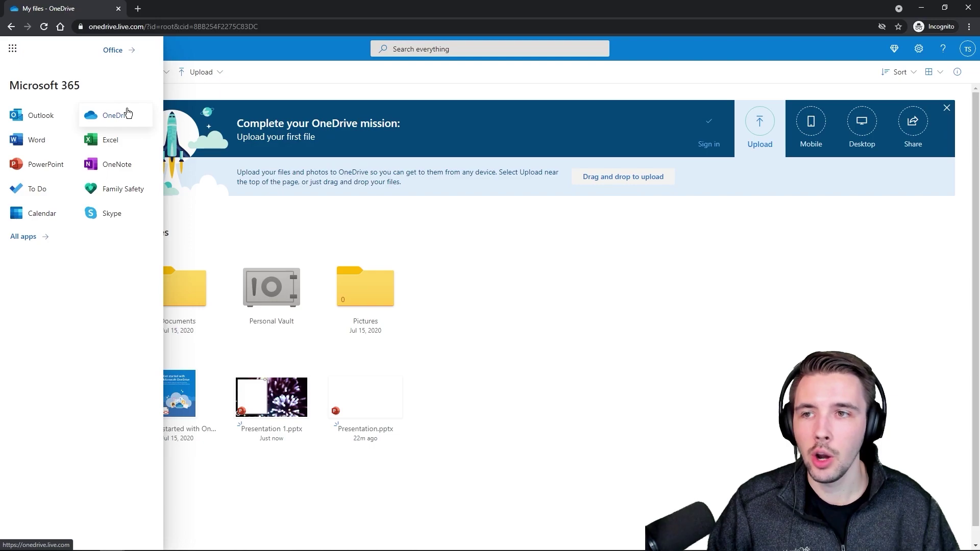
click(495, 282)
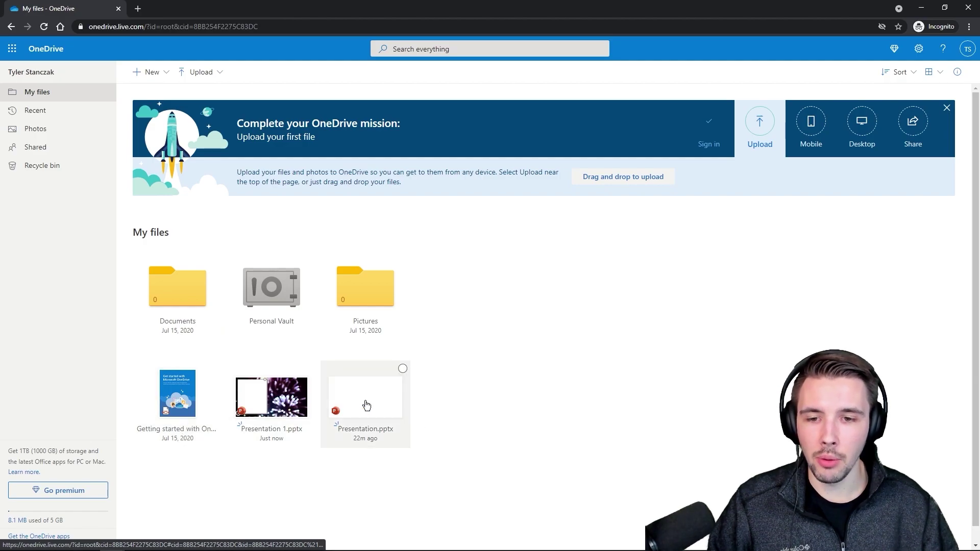
mouse_move(365, 402)
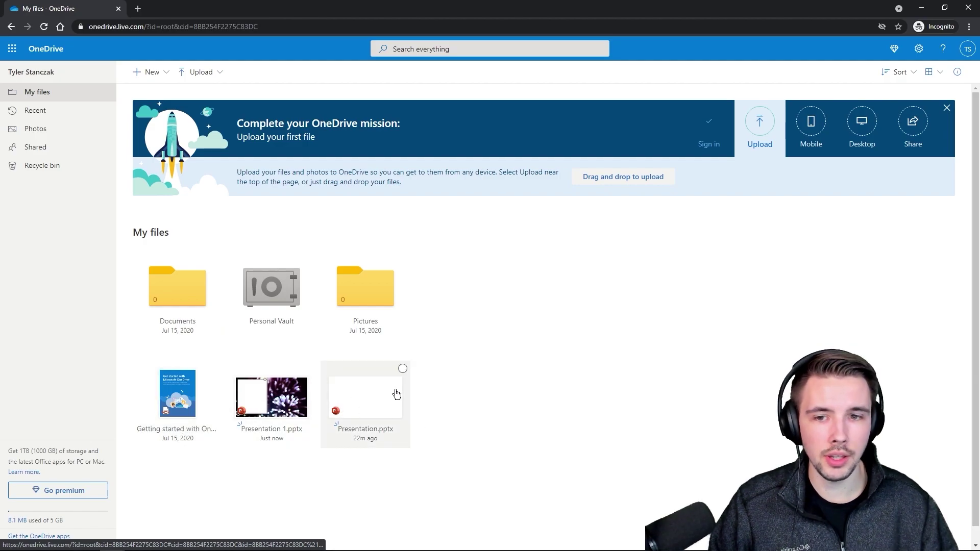
click(402, 368)
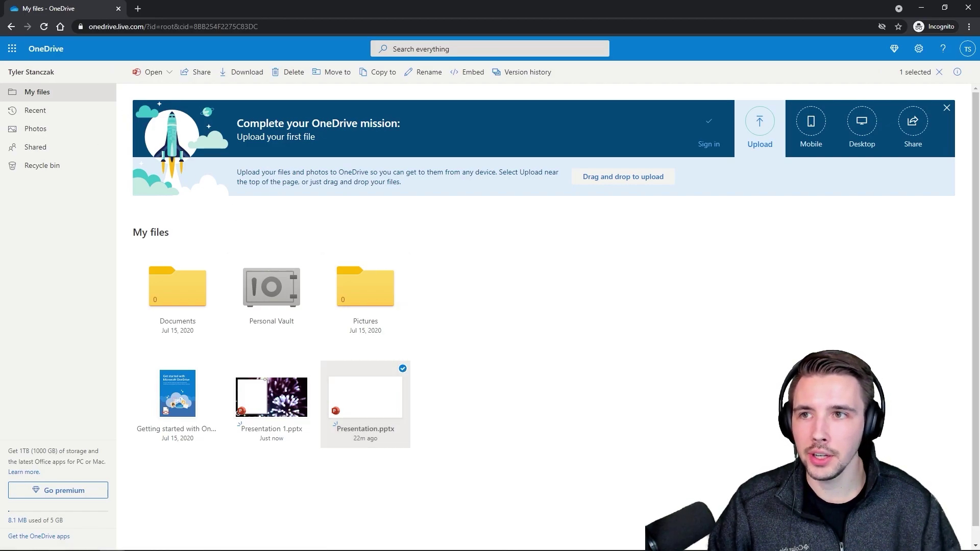
click(11, 48)
Reopen Presentation 1 from the recent files and view the Insert tab.
click(40, 165)
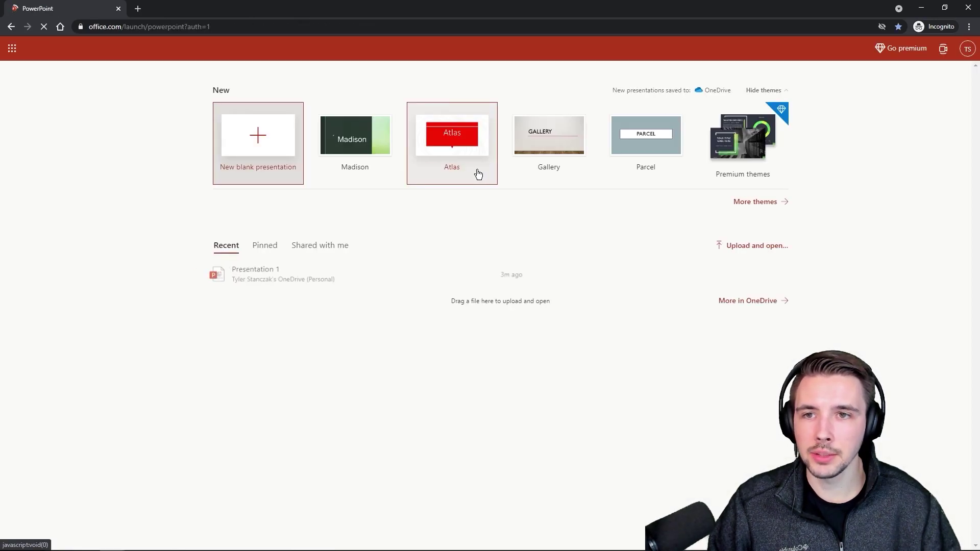
click(333, 267)
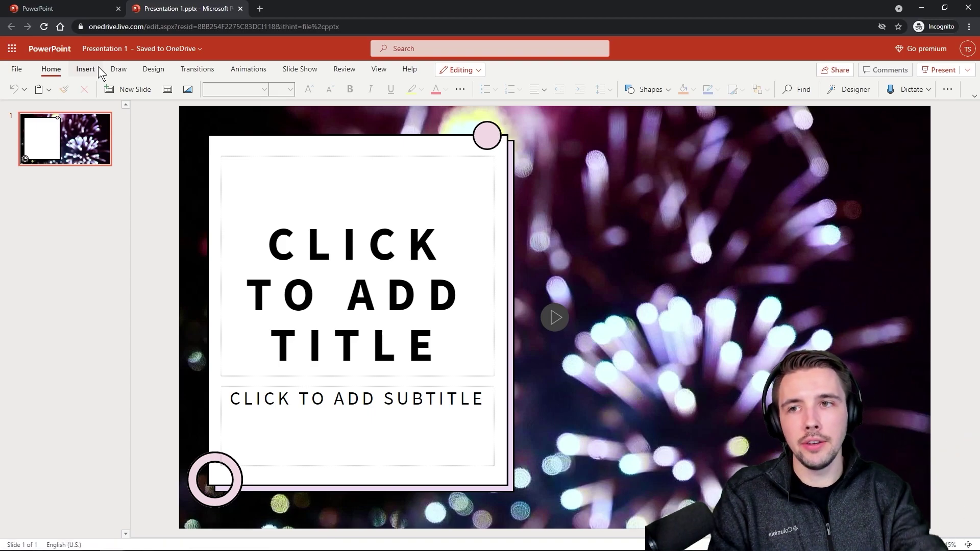
click(90, 67)
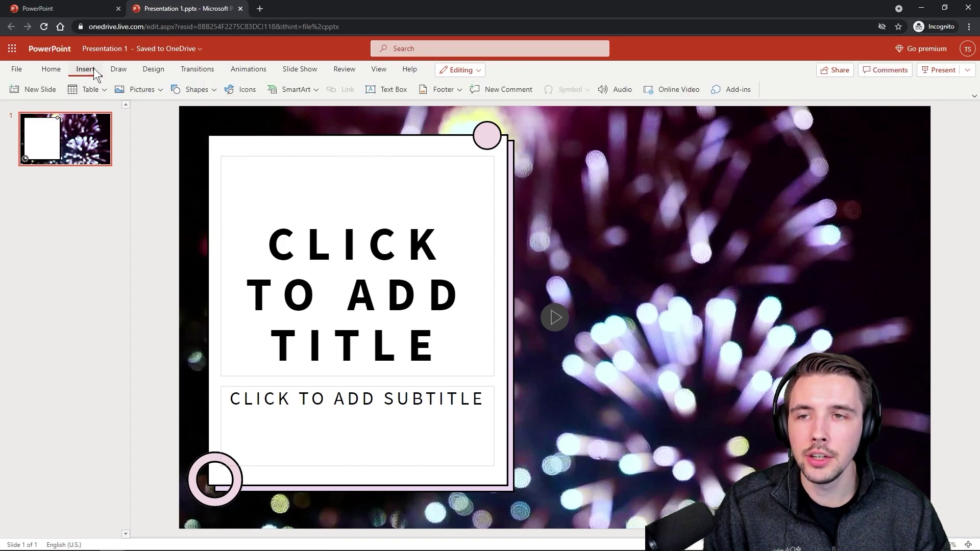
Browse the Draw, Design, Transitions and Animations tabs, expanding the transitions gallery.
click(123, 69)
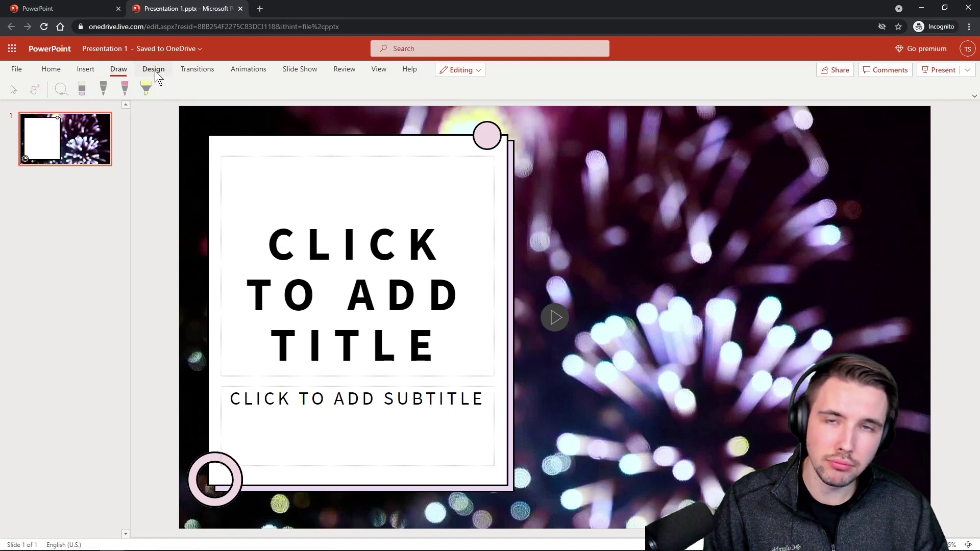
click(155, 70)
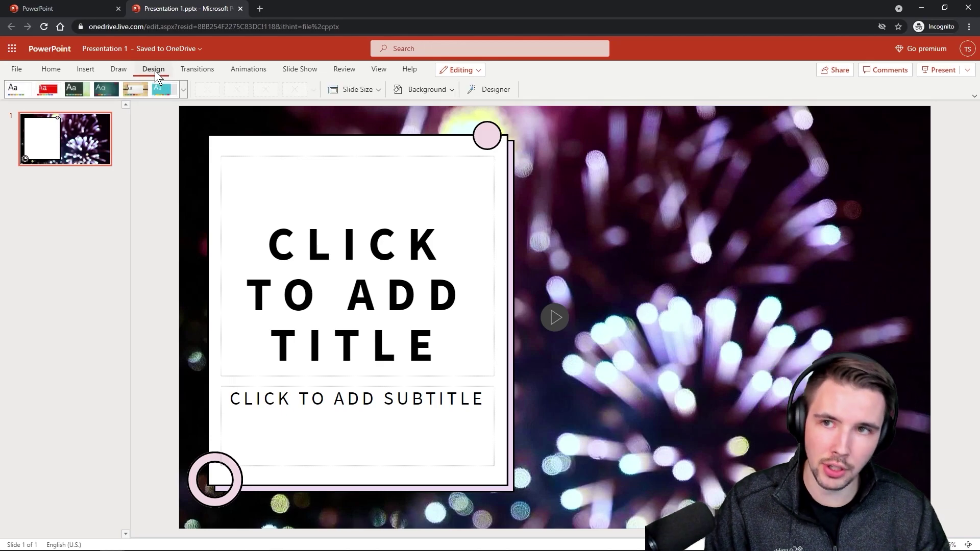
click(196, 68)
click(242, 67)
click(214, 69)
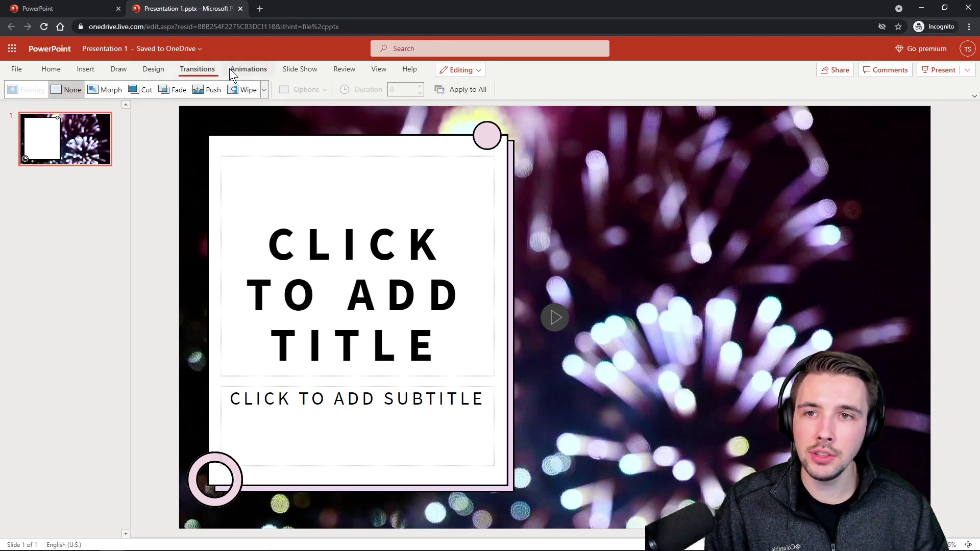
click(264, 90)
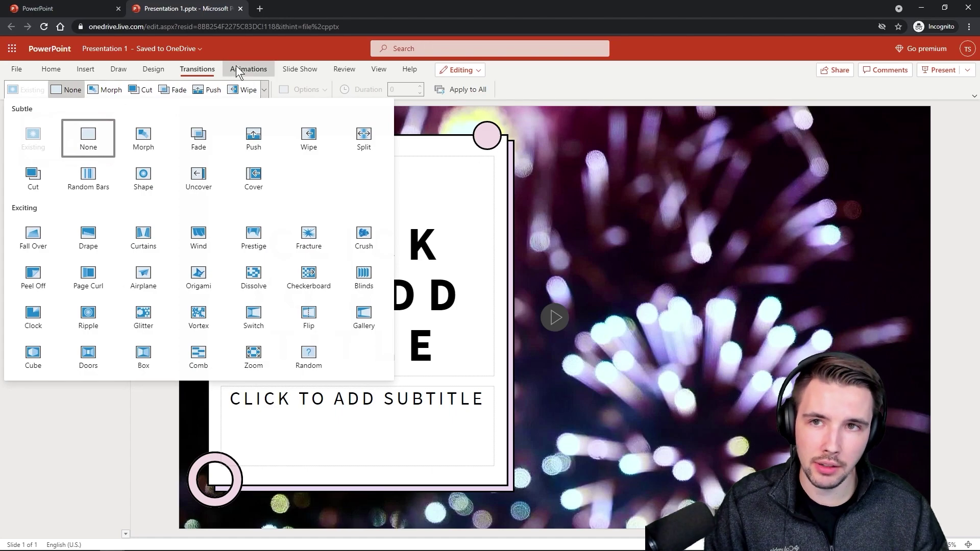
click(244, 69)
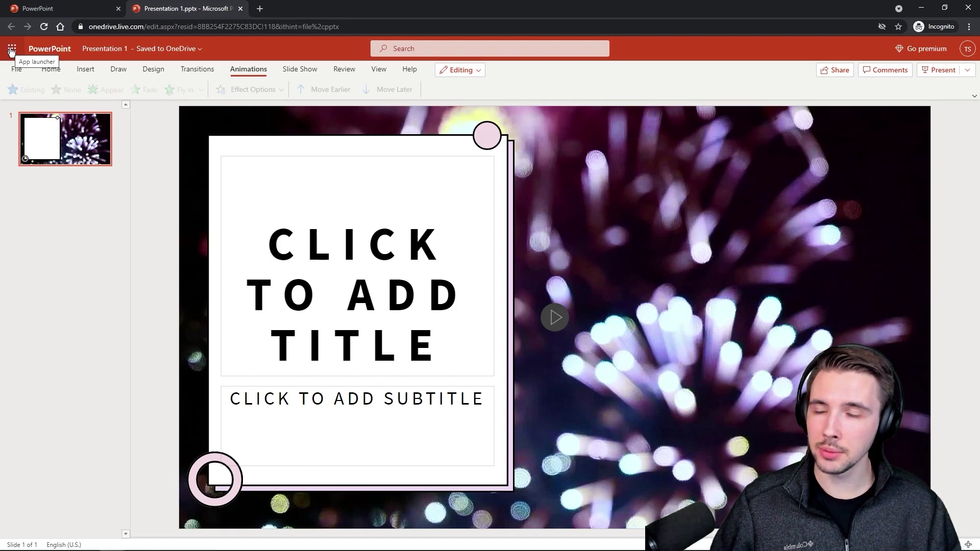
click(12, 52)
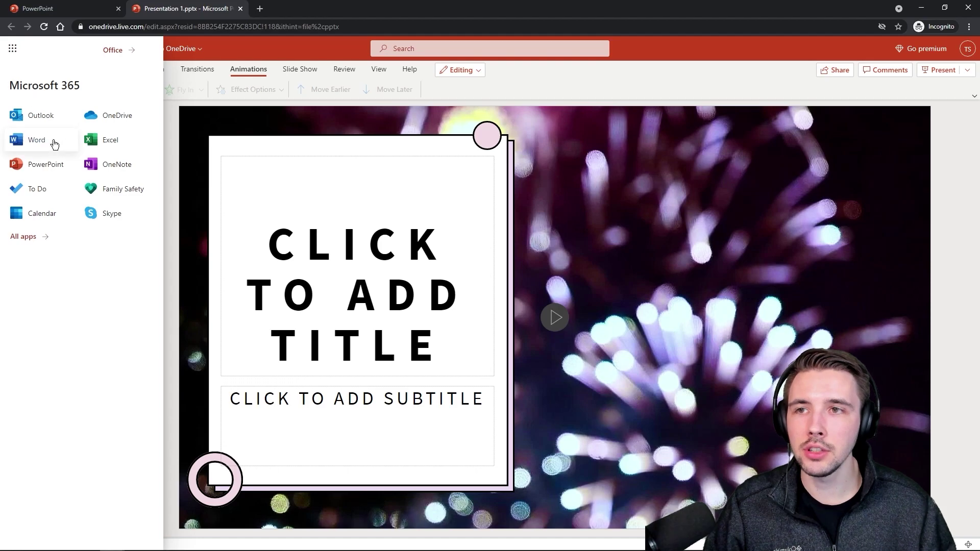
click(141, 25)
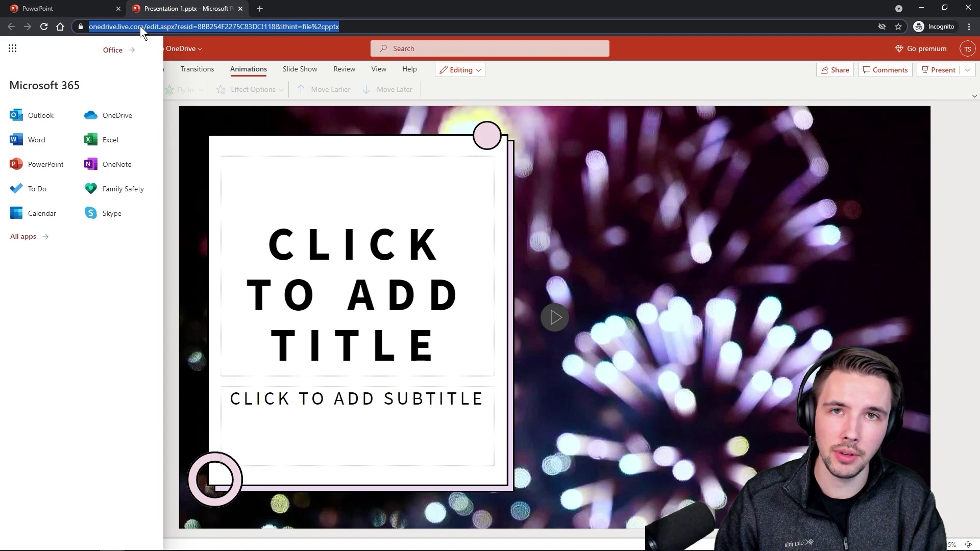
click(250, 38)
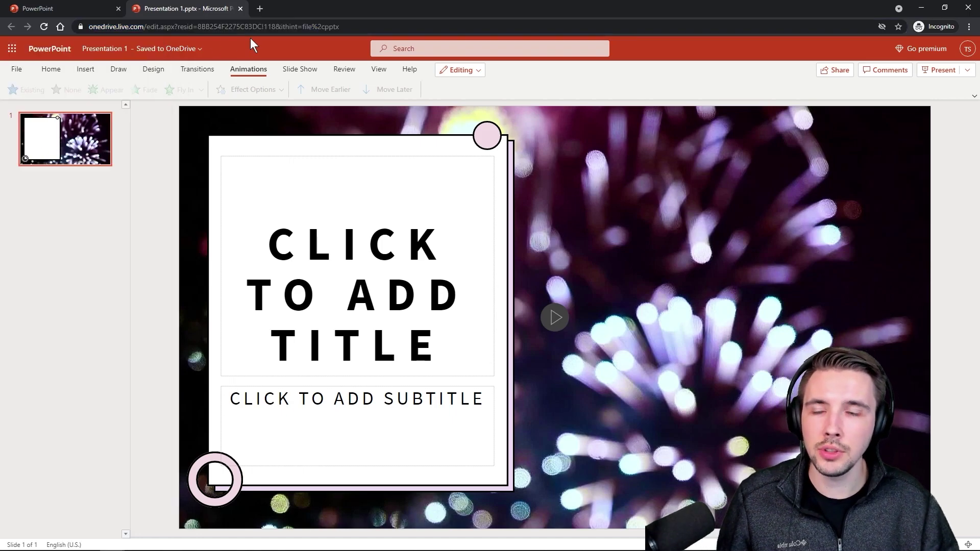